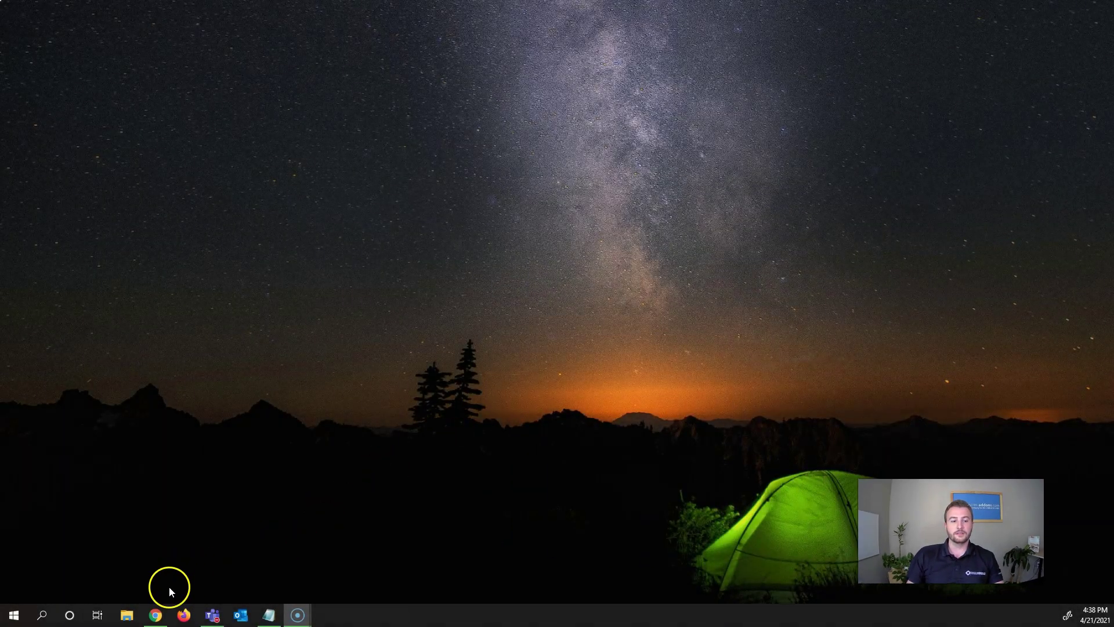
# - Sign in to mscrm-addons.com and open the DocumentsCorePack page from the PRODUCTS menu
pyautogui.click(158, 616)
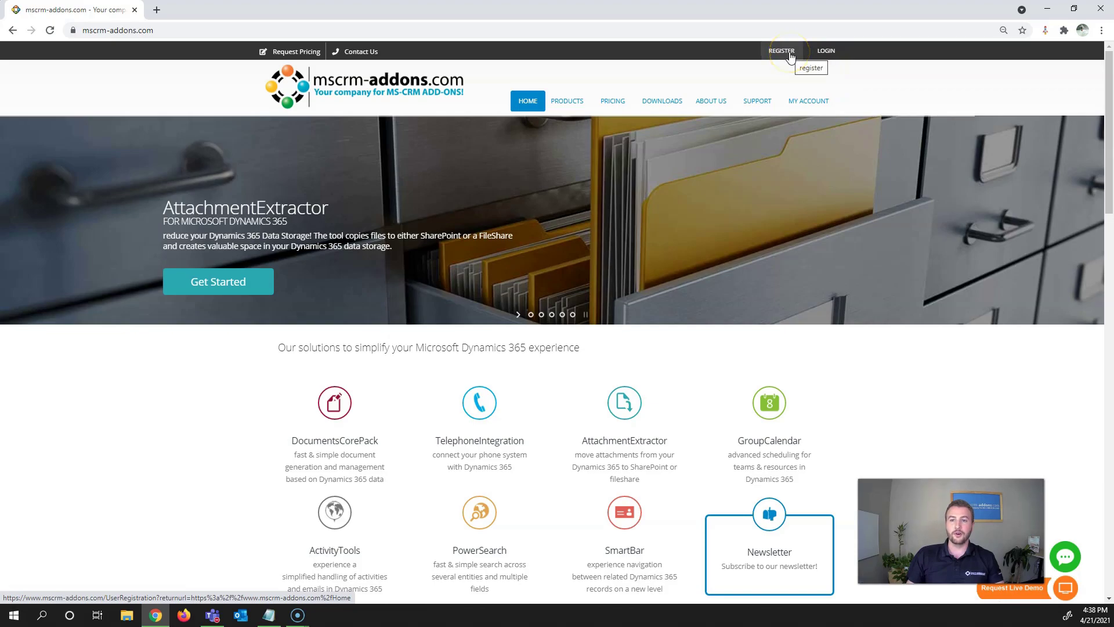
pyautogui.click(818, 57)
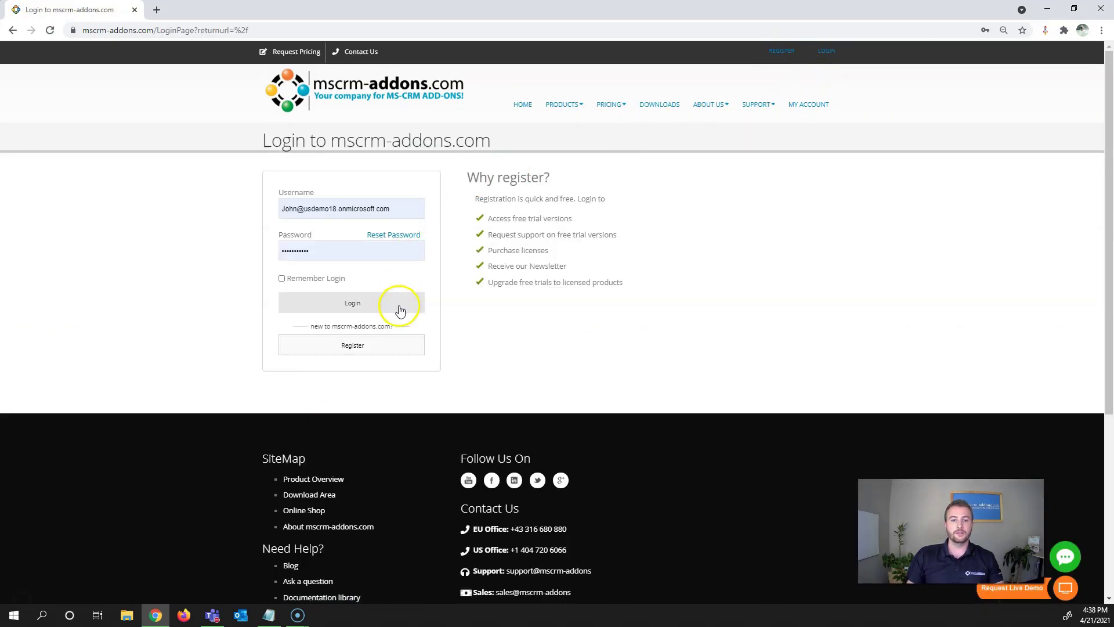
pyautogui.click(399, 311)
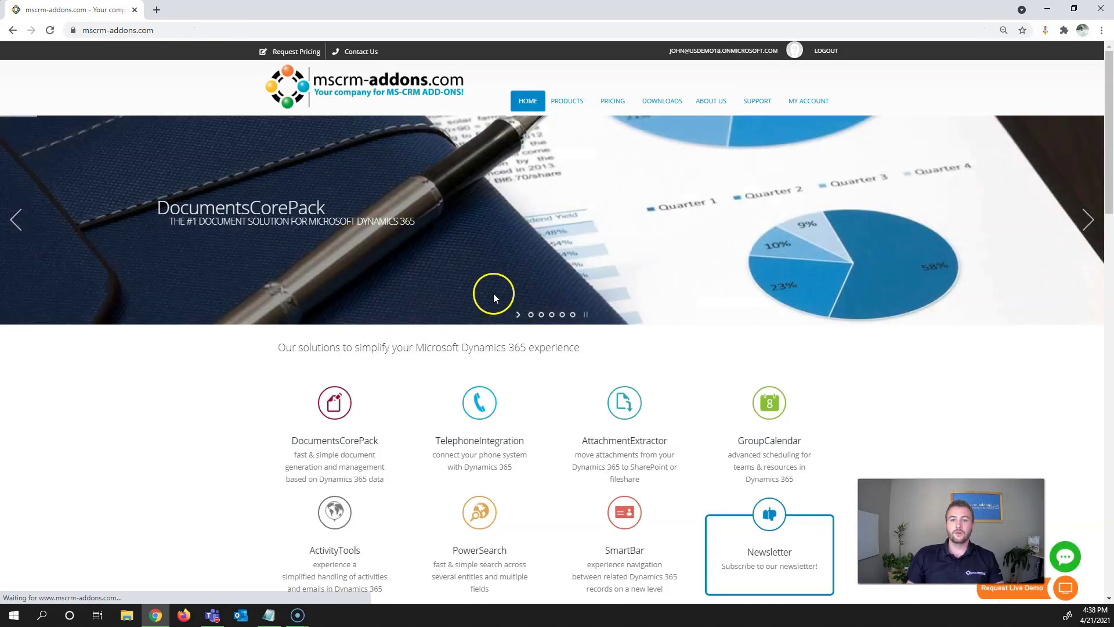
pyautogui.moveTo(567, 101)
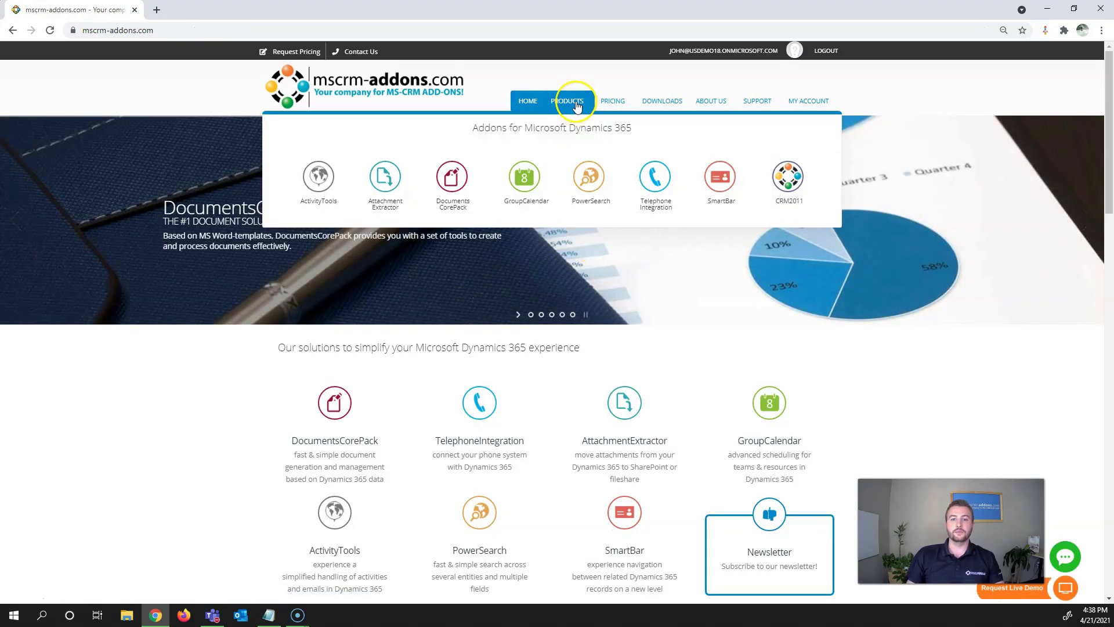
pyautogui.click(456, 191)
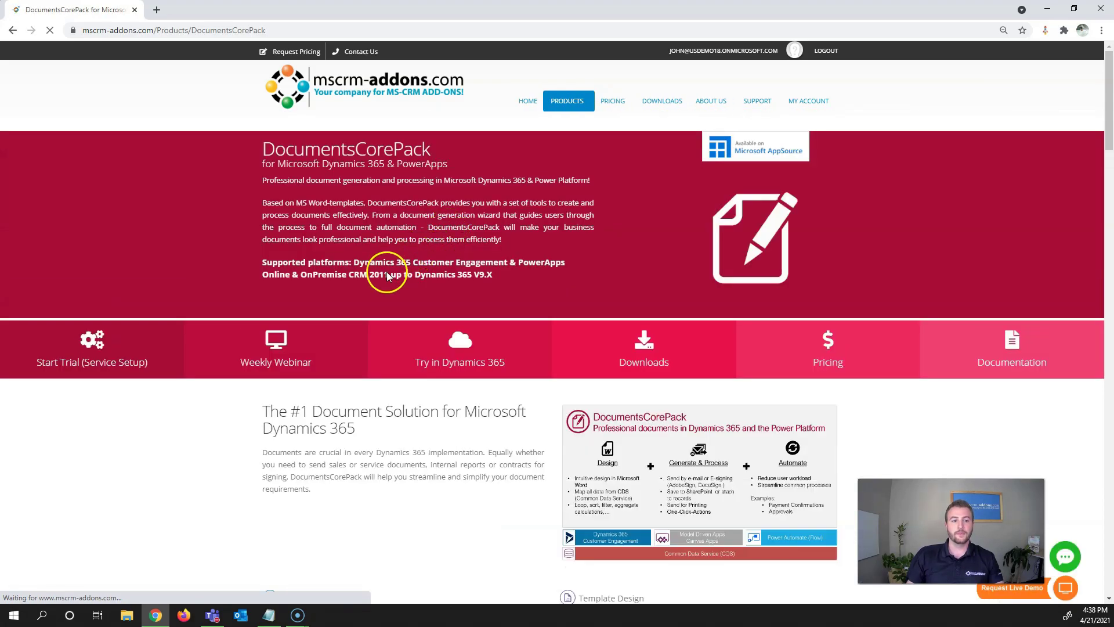
# - Open the trial Service Configuration and begin adding a new DocumentsCorePack service
pyautogui.click(137, 351)
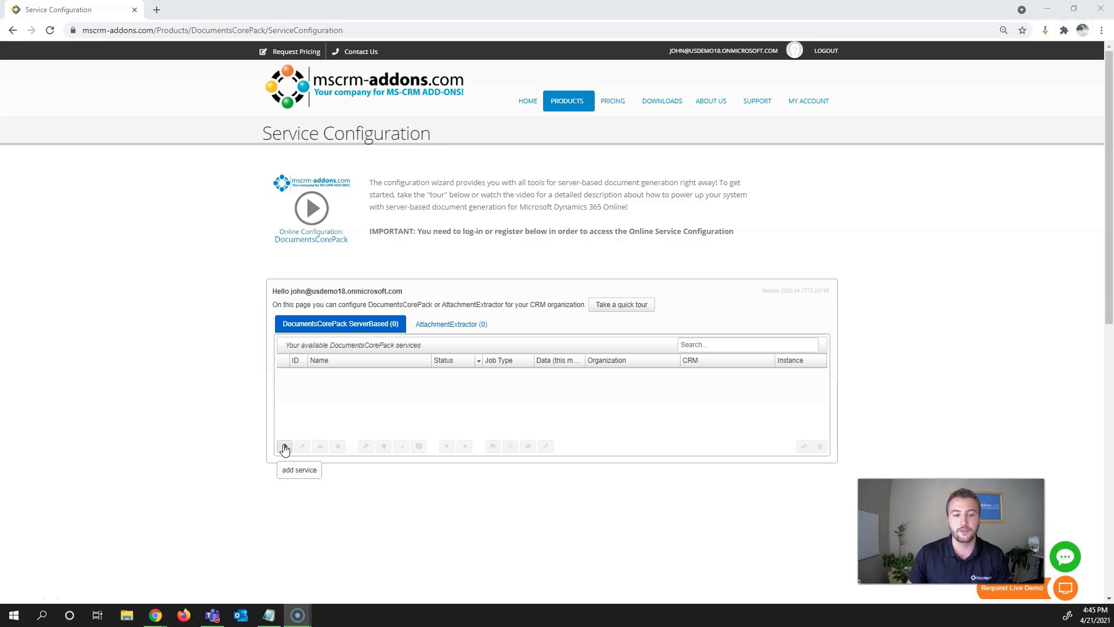
pyautogui.click(285, 447)
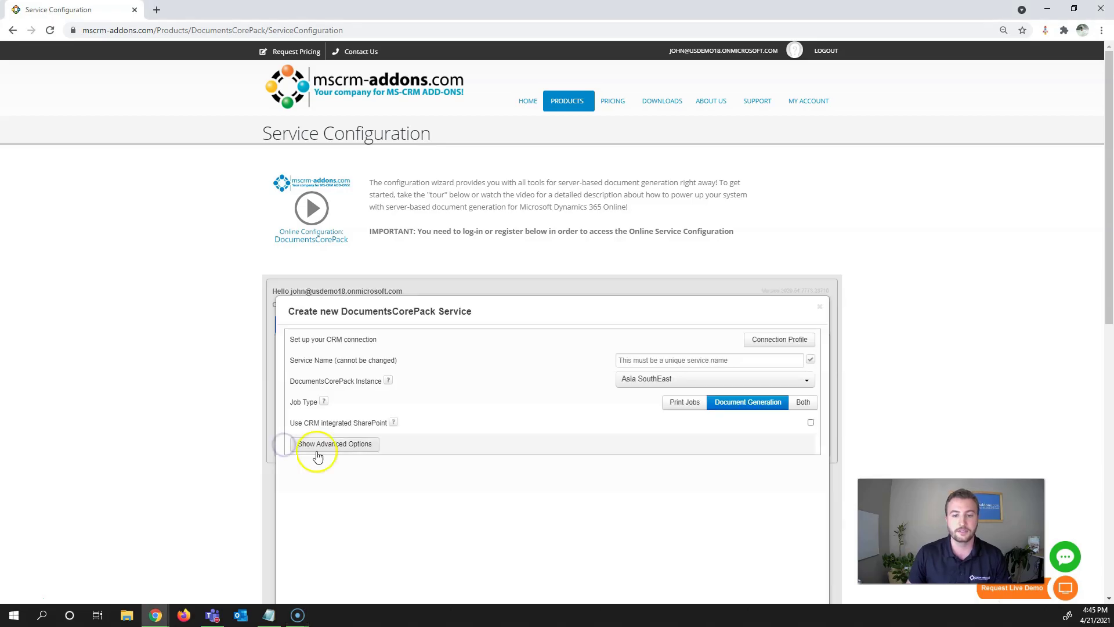
# - Start a Connection Profile and select the Dynamics 365 org's base URL in its address bar
pyautogui.click(752, 346)
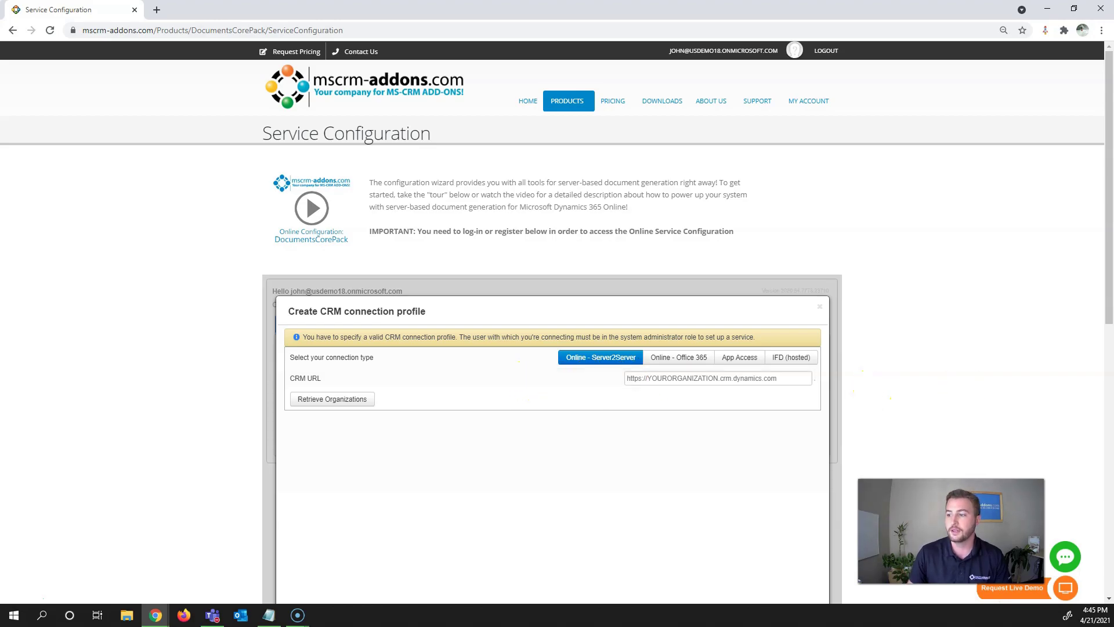
pyautogui.hotkey('alt', 'Tab')
pyautogui.click(125, 32)
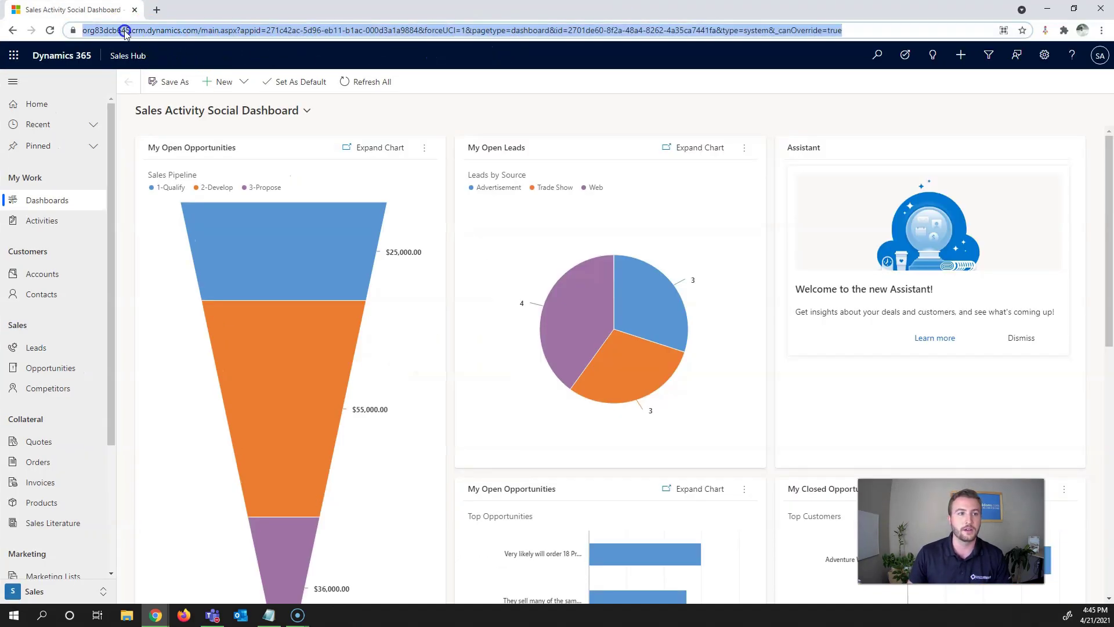
pyautogui.click(125, 32)
pyautogui.moveTo(83, 30); pyautogui.dragTo(223, 30)
pyautogui.hotkey('ctrl', 'c')
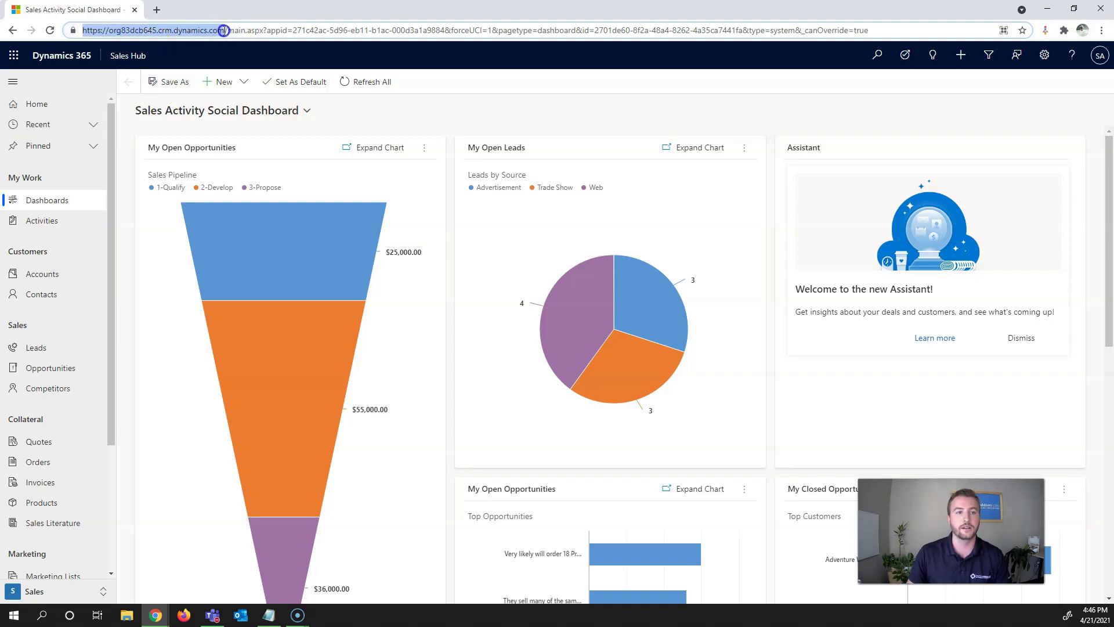
# - Paste the Dynamics 365 org URL into the CRM URL field and retrieve its organizations
pyautogui.click(1047, 8)
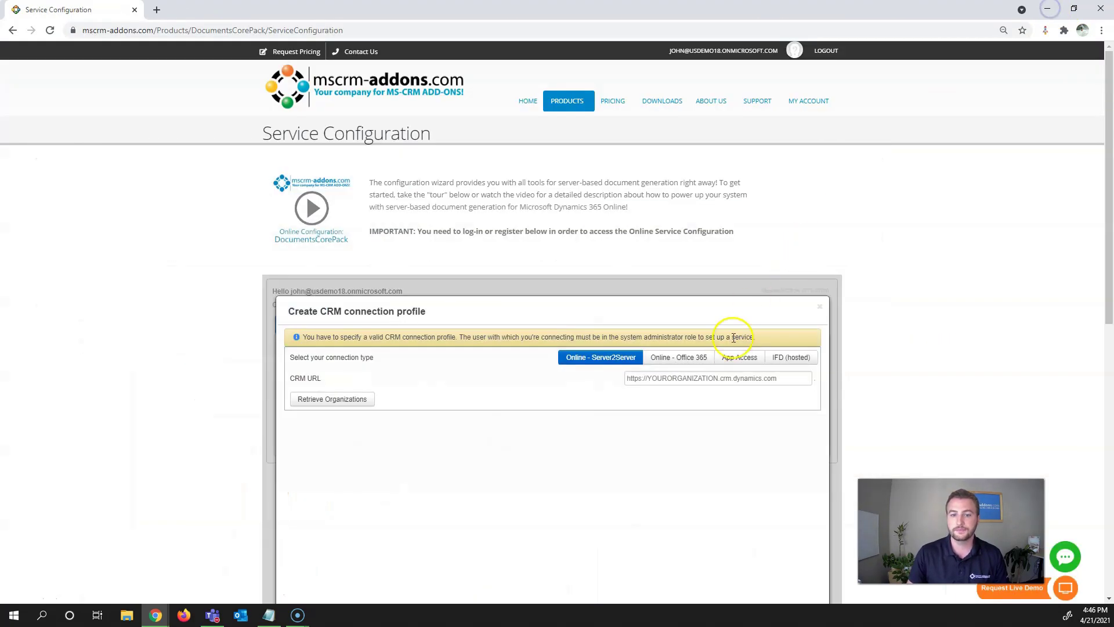
pyautogui.click(721, 378)
pyautogui.hotkey('ctrl', 'v')
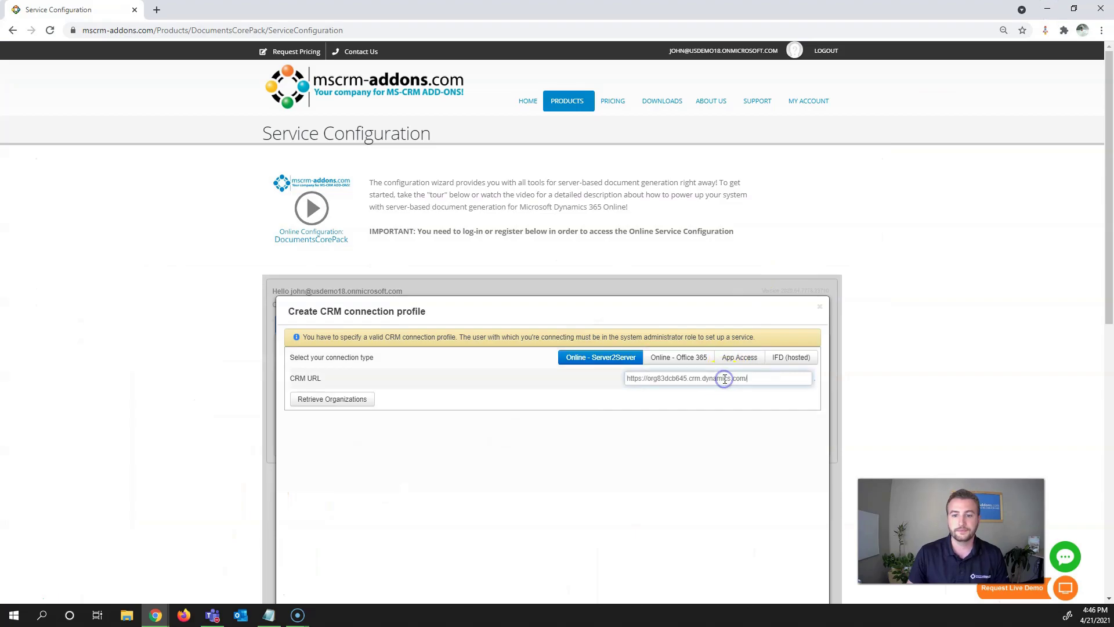
pyautogui.click(361, 400)
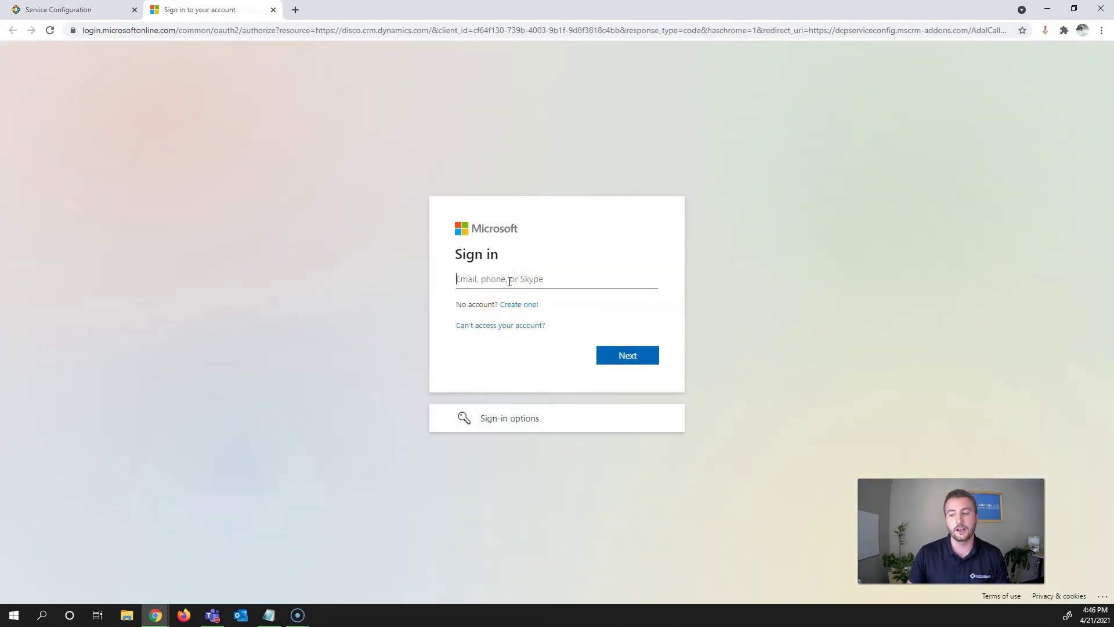
# - Enter the administrator account e-mail on the Microsoft sign-in page and continue
pyautogui.click(577, 302)
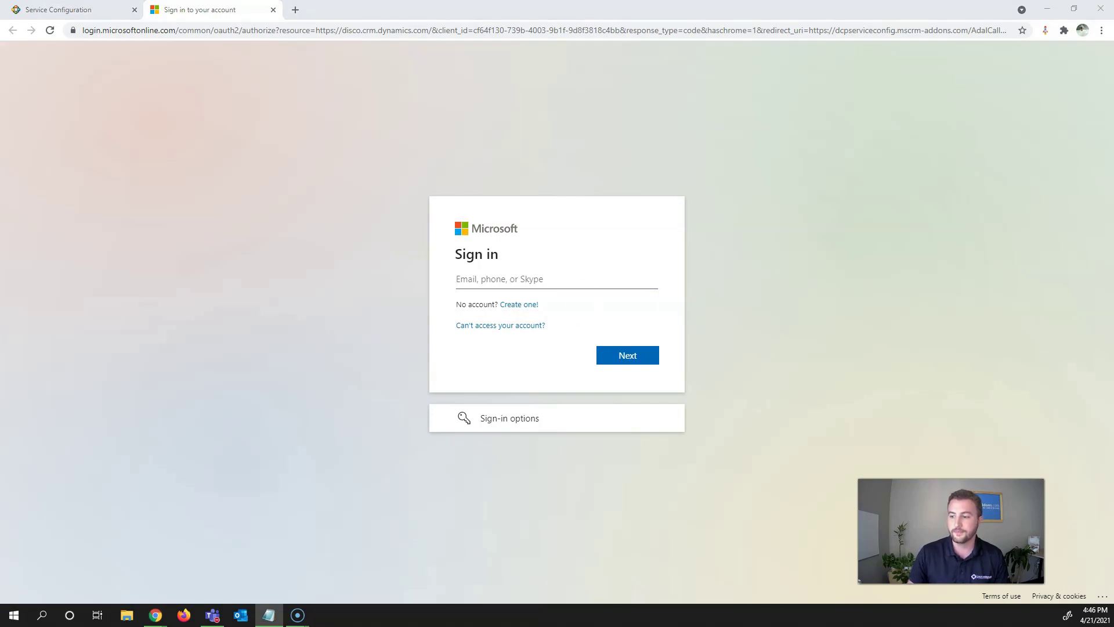
pyautogui.click(603, 305)
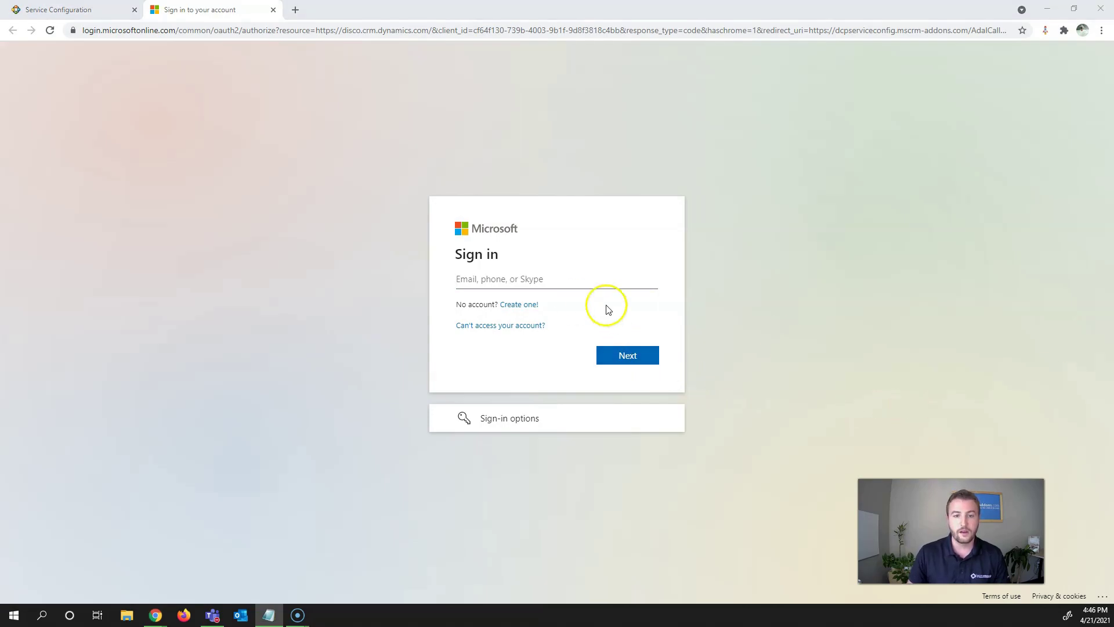
pyautogui.click(599, 281)
pyautogui.hotkey('ctrl', 'v')
pyautogui.click(637, 351)
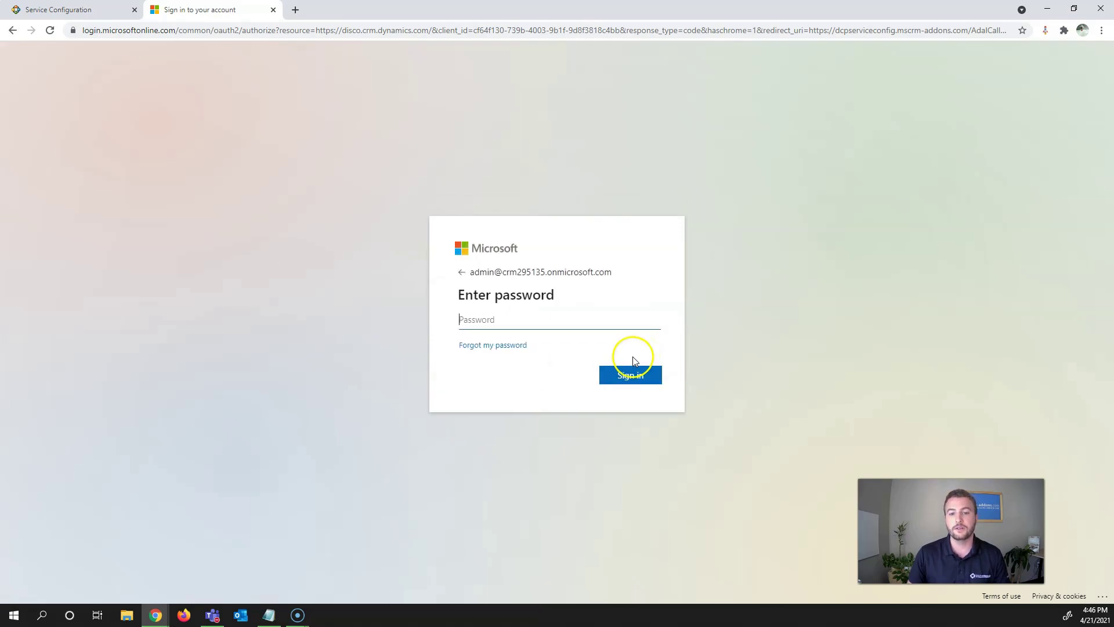
# - Fetch and paste the admin account password, then complete the sign-in
pyautogui.click(587, 345)
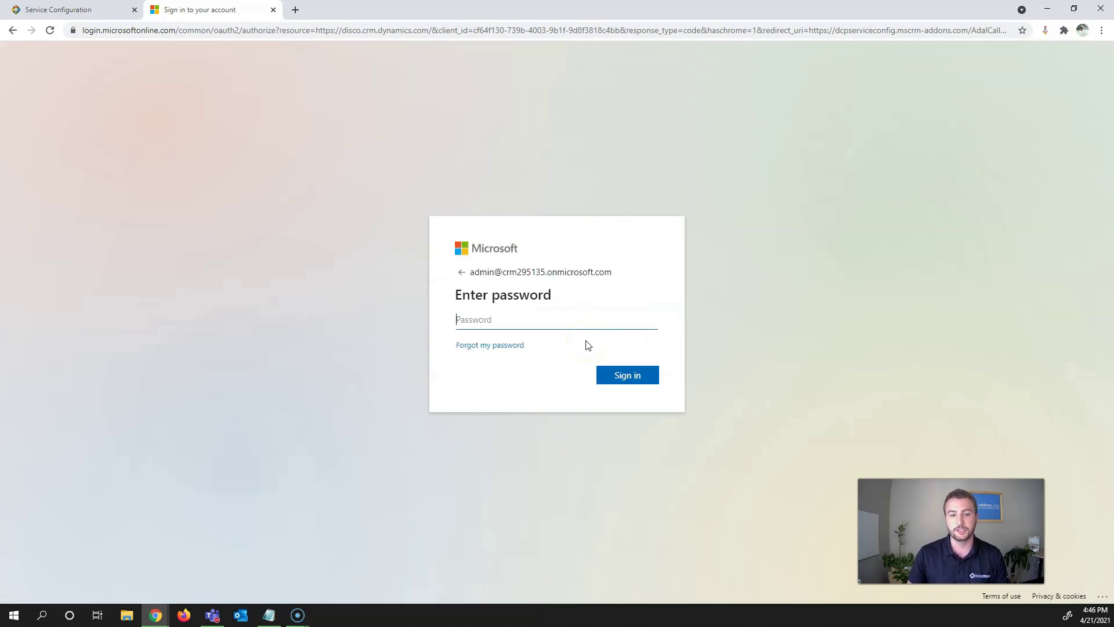
pyautogui.click(586, 320)
pyautogui.hotkey('alt', 'Tab')
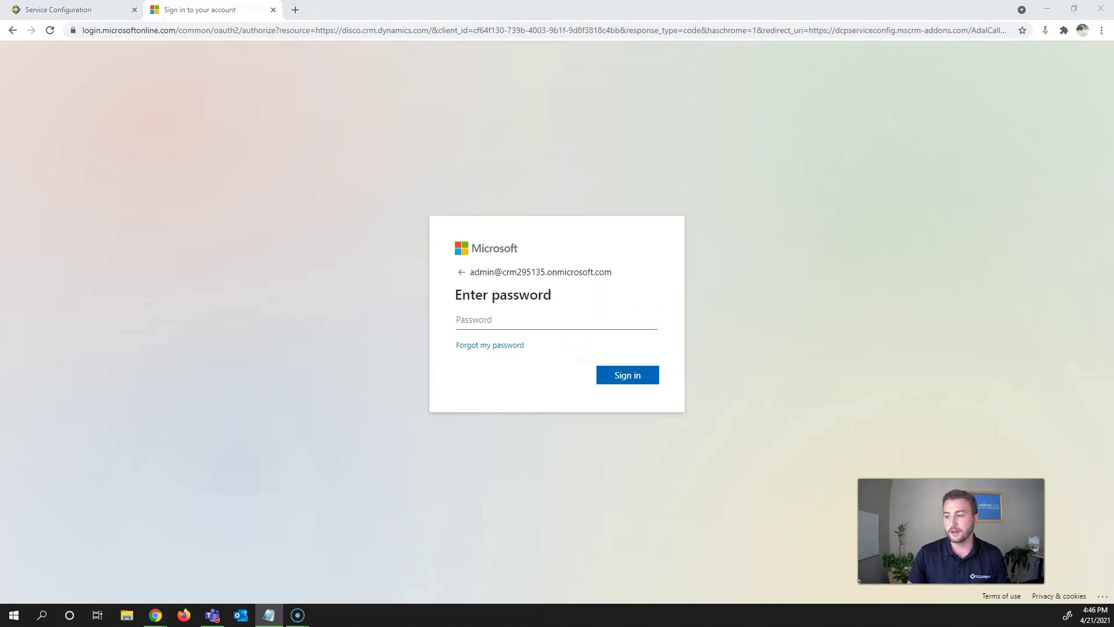
pyautogui.click(638, 370)
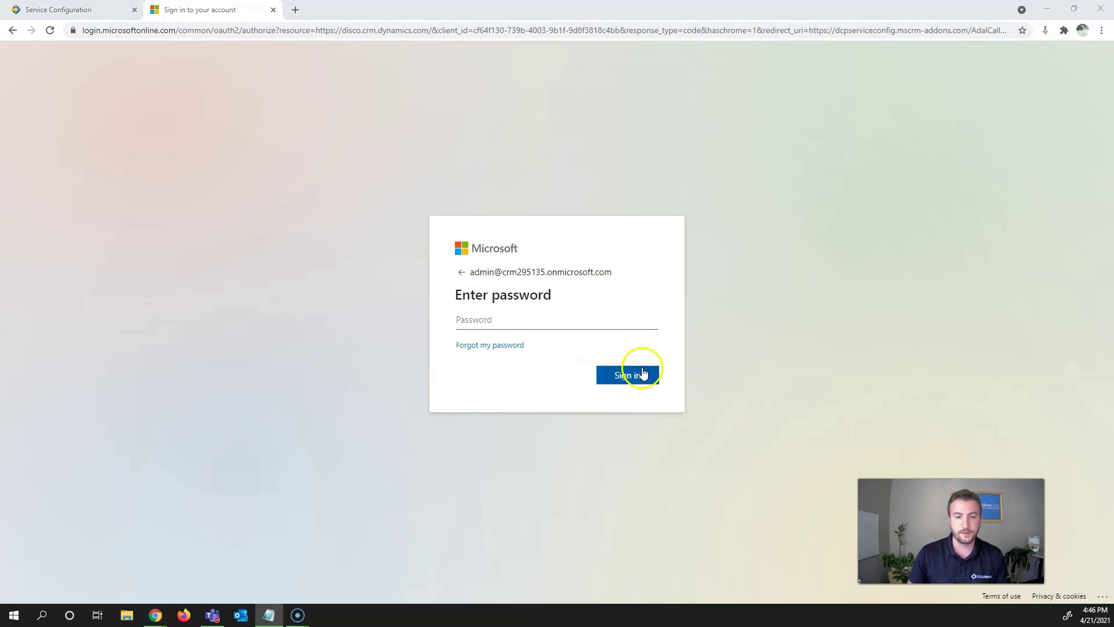
pyautogui.click(586, 320)
pyautogui.hotkey('ctrl', 'v')
pyautogui.click(629, 378)
pyautogui.click(540, 372)
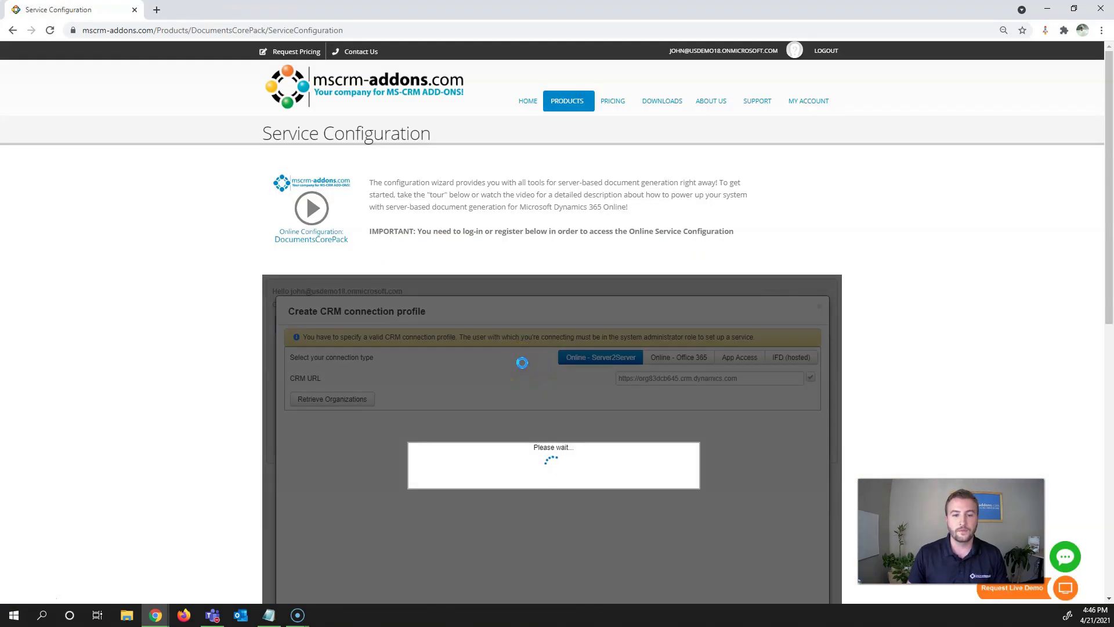
# - Verify the connection and save the CRM profile for organization CRM295135
pyautogui.click(509, 382)
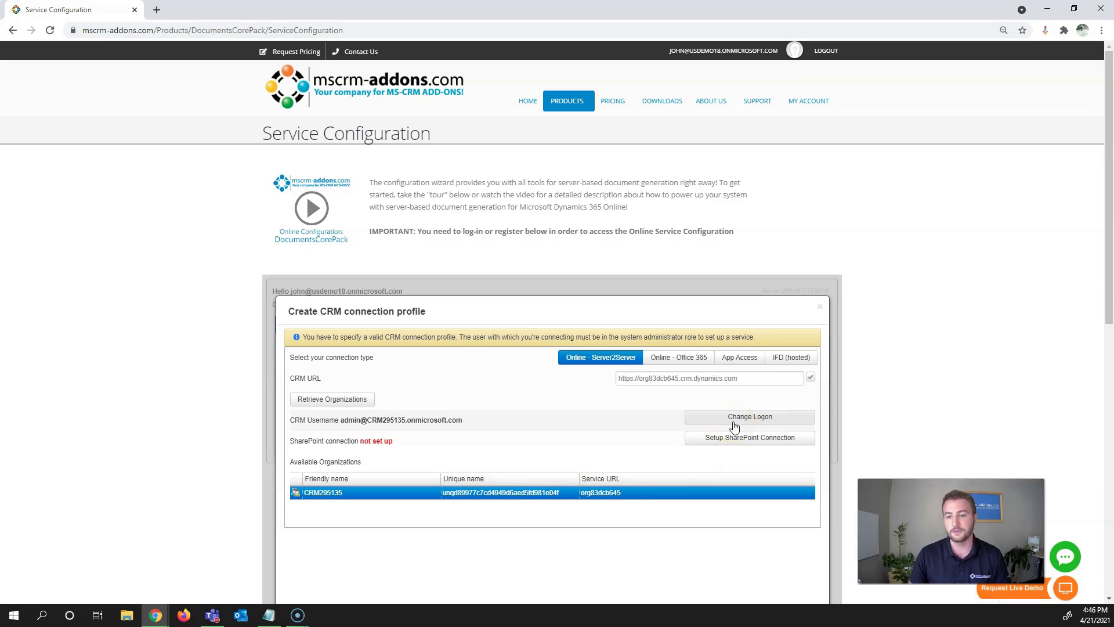
pyautogui.click(681, 442)
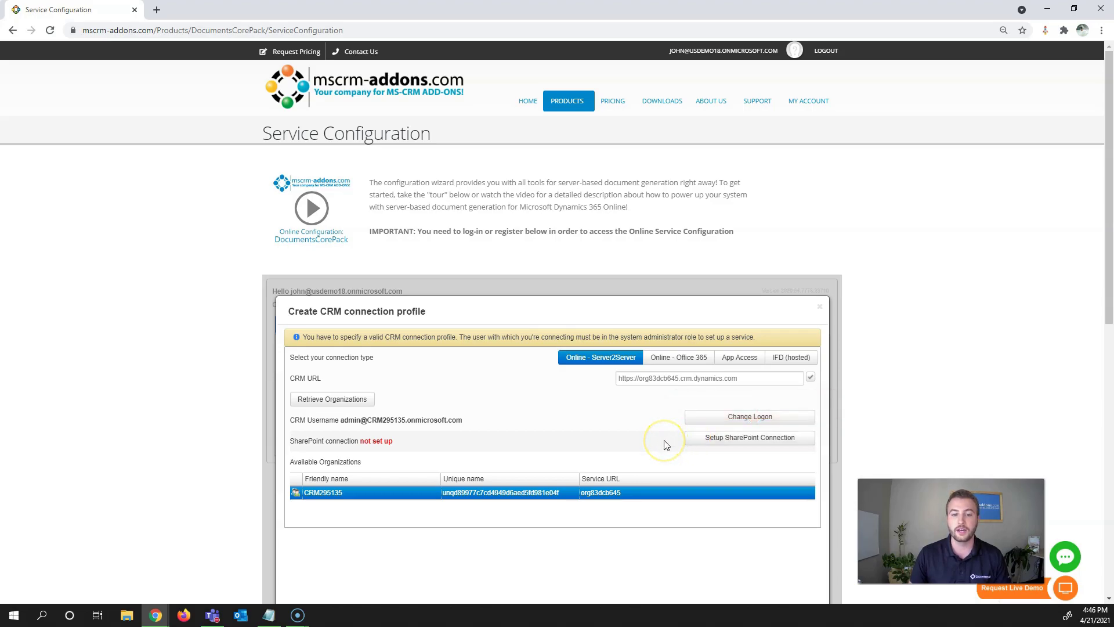
pyautogui.scroll(-2, 664, 443)
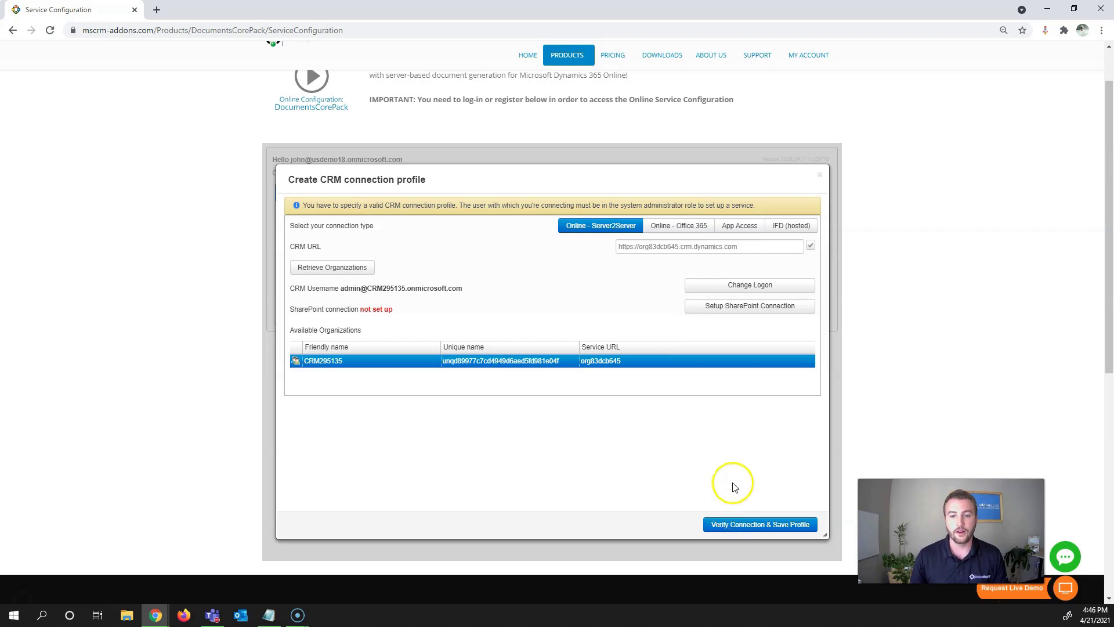
pyautogui.click(730, 525)
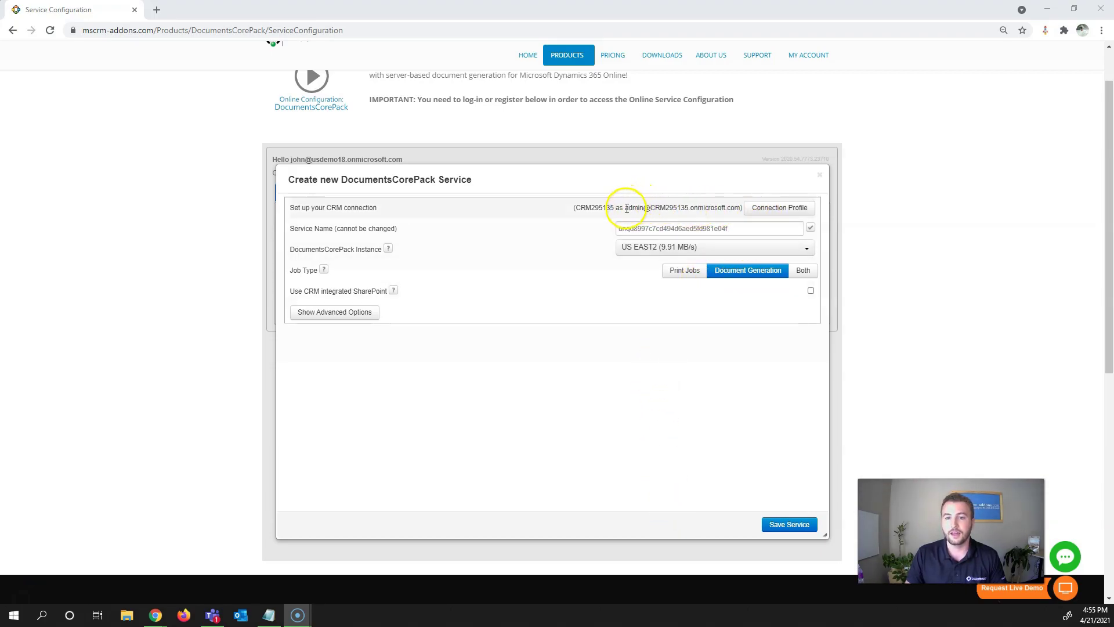
# - Replace the generated Service Name with DCPDEMOSERVICE
pyautogui.moveTo(627, 208); pyautogui.dragTo(737, 207)
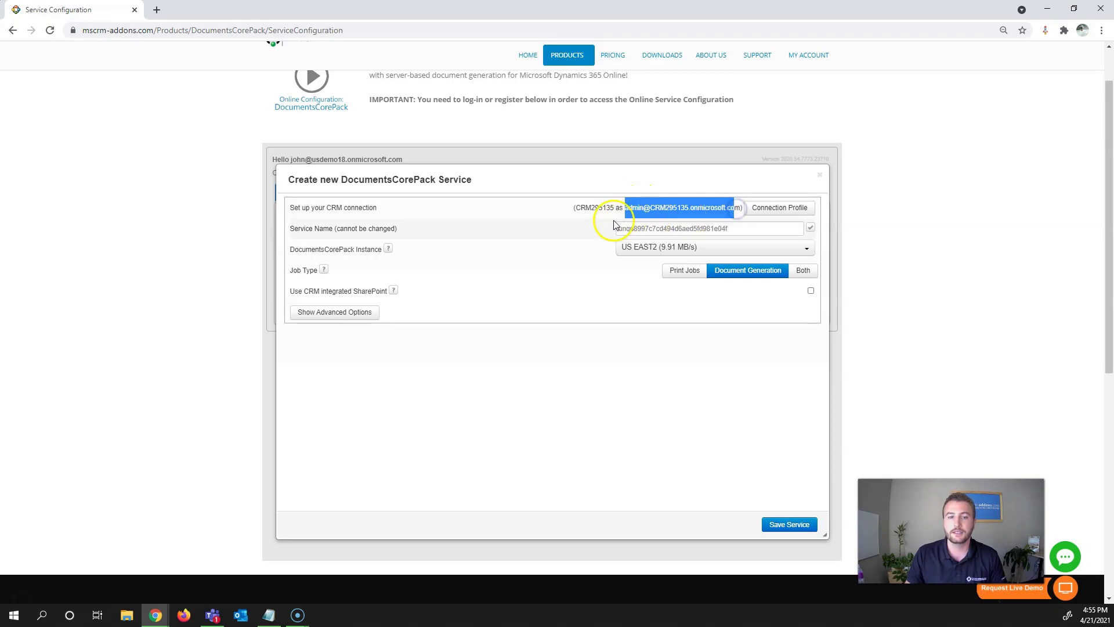
pyautogui.click(598, 228)
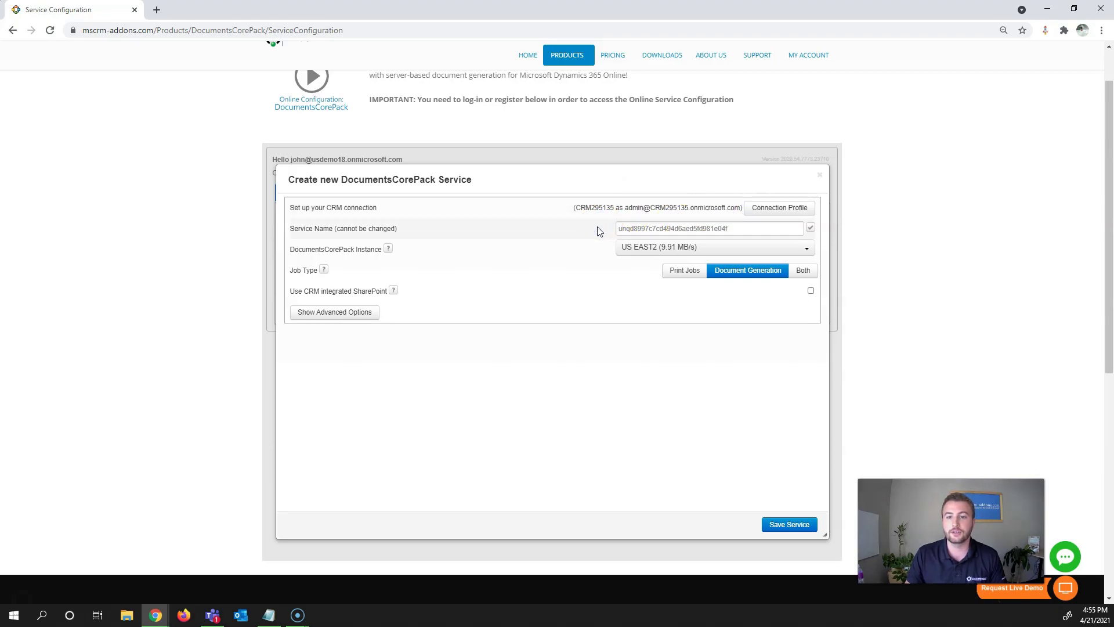
pyautogui.moveTo(730, 228); pyautogui.dragTo(636, 230)
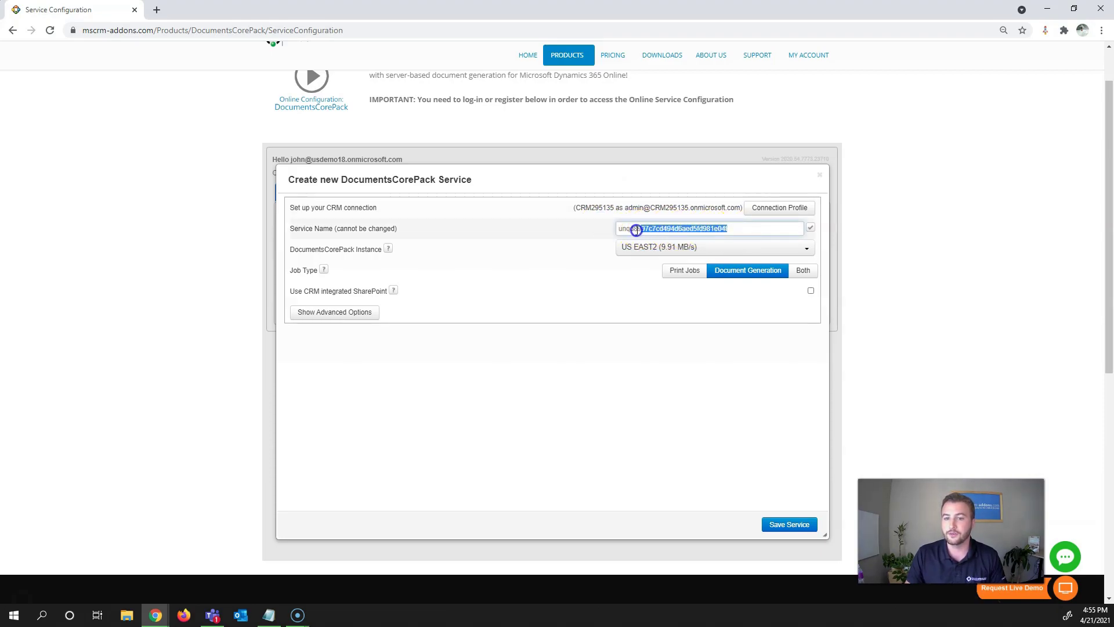
pyautogui.hotkey('ctrl', 'a')
pyautogui.press('BackSpace')
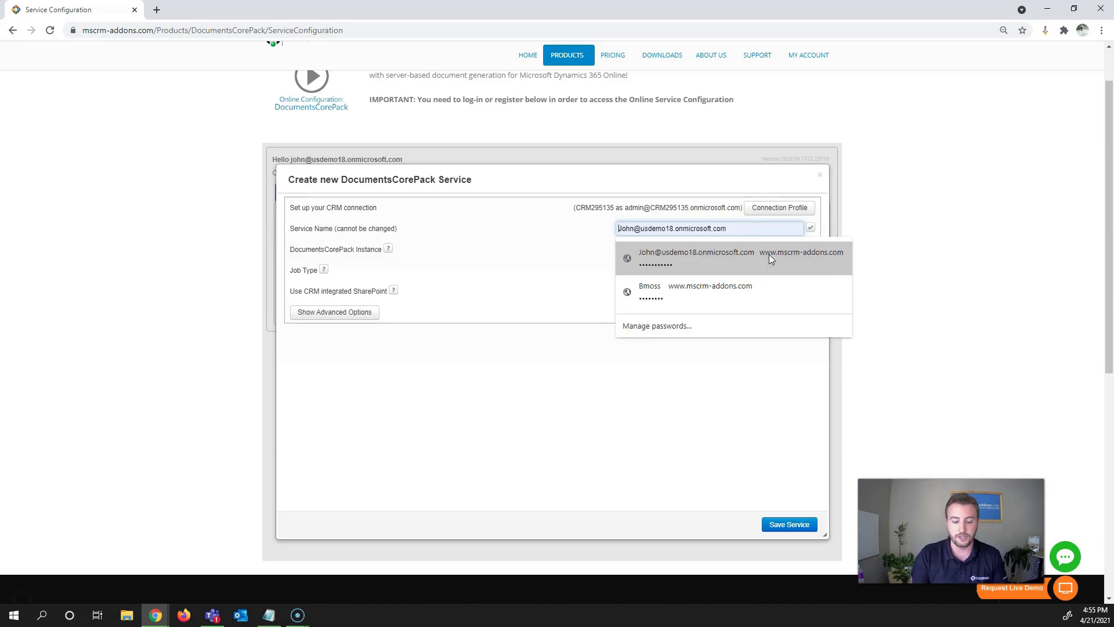
pyautogui.write('DCPDEMOSERVICE')
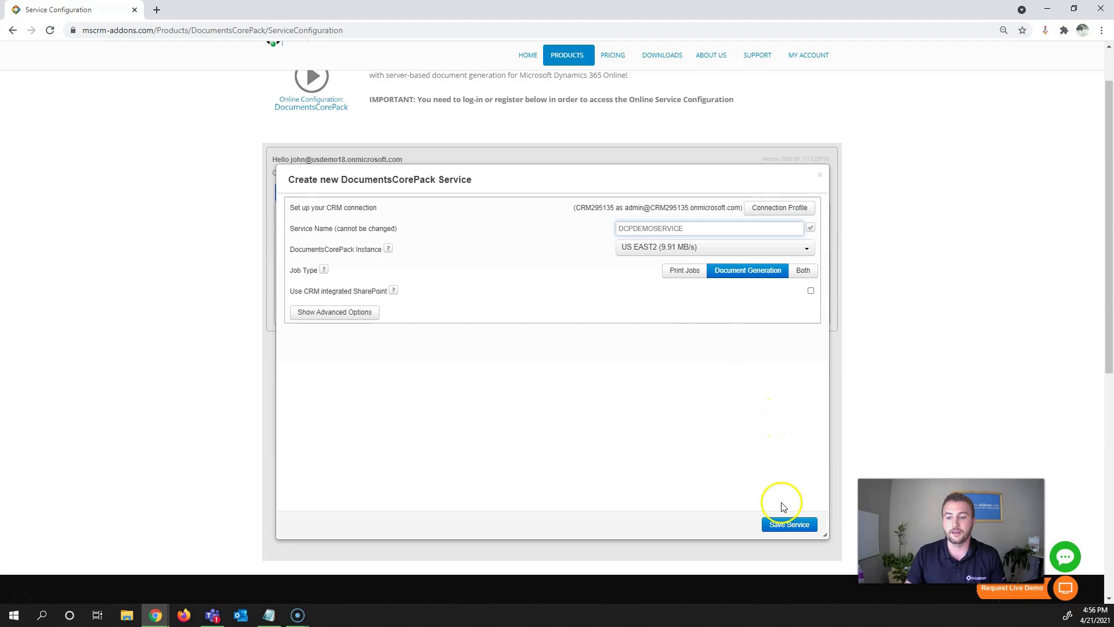
# - Save the DCPDEMOSERVICE service and confirm starting the DocumentsCorePack Service Setup
pyautogui.click(781, 525)
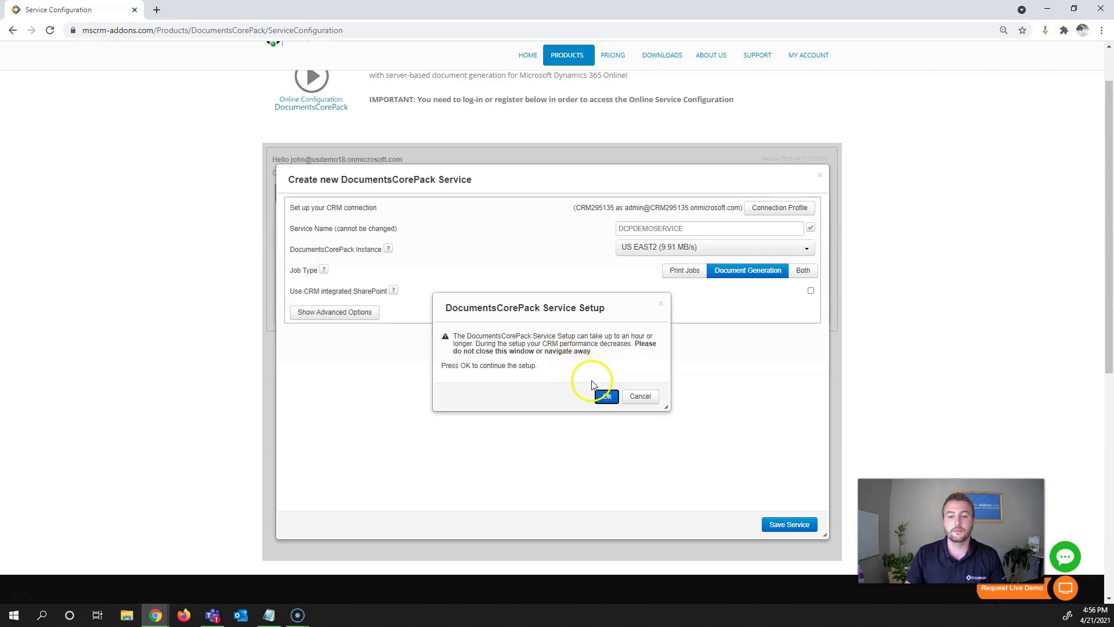
pyautogui.click(605, 396)
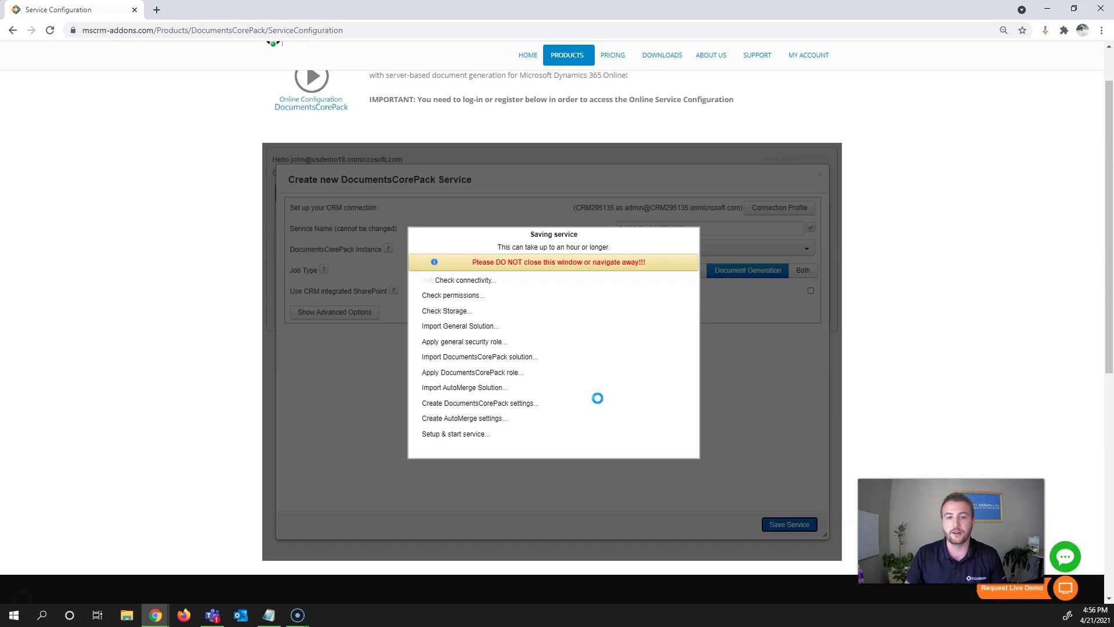
# - Let the eleven-step setup checklist run, beginning with the connectivity check
pyautogui.click(563, 379)
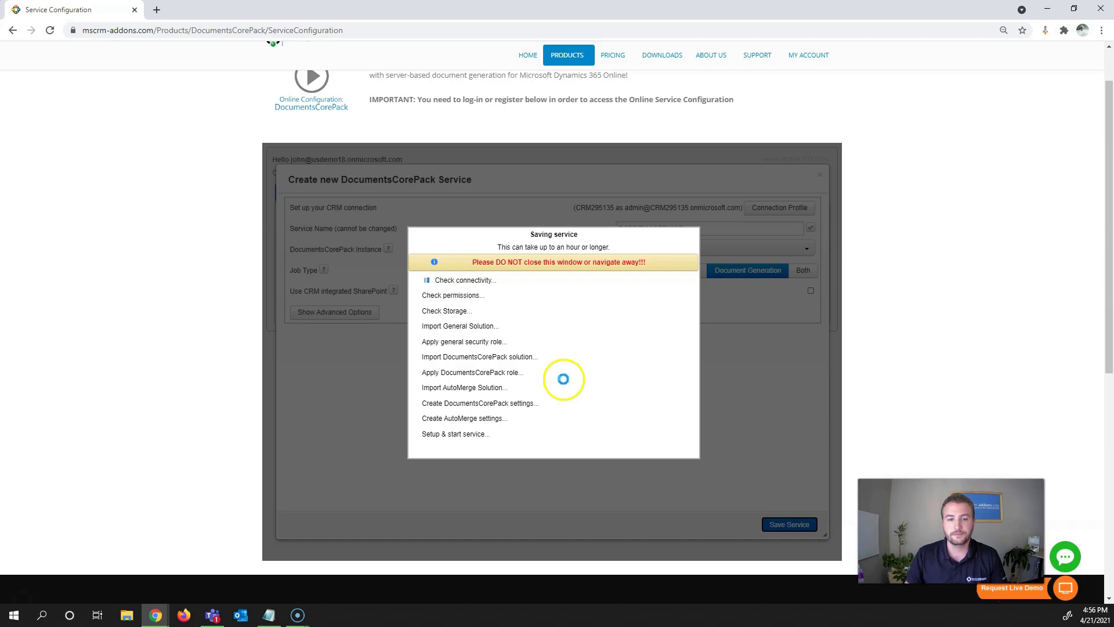